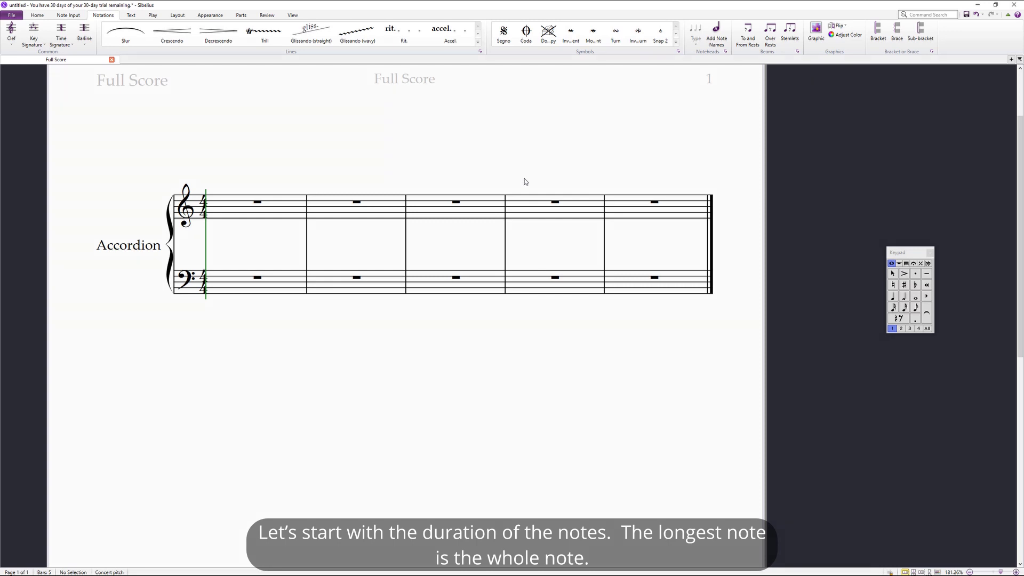
# Fill treble bar 1 with an F whole note and bar 2 with two F half notes
pyautogui.click(915, 297)
pyautogui.click(223, 215)
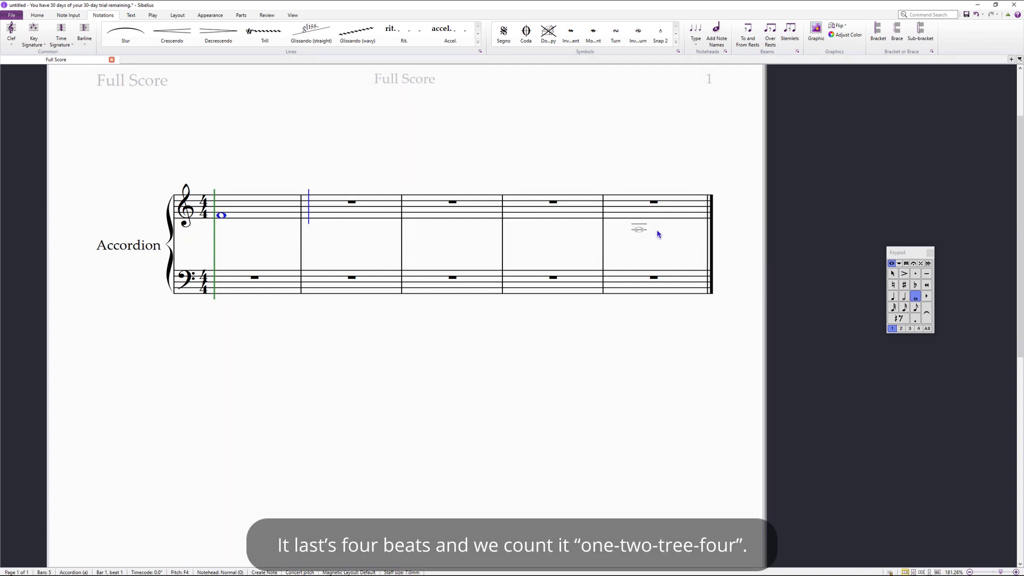
pyautogui.click(904, 297)
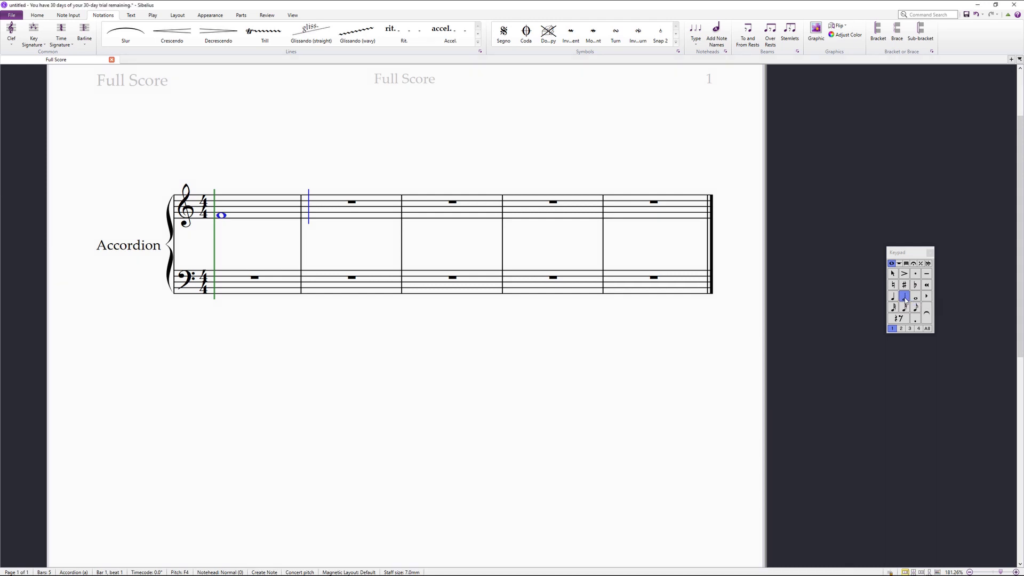
pyautogui.press('f')
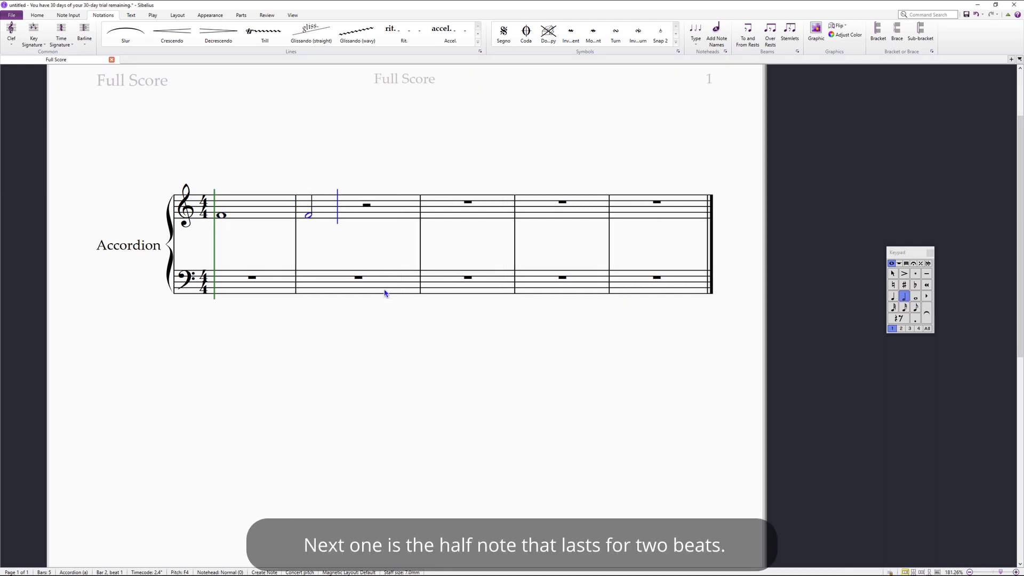
pyautogui.press('f')
# Fill bar 3 with F quarter notes and bar 4 with F eighth notes
pyautogui.click(894, 298)
pyautogui.press('f')
pyautogui.press('f')
pyautogui.press('f')
pyautogui.press('f')
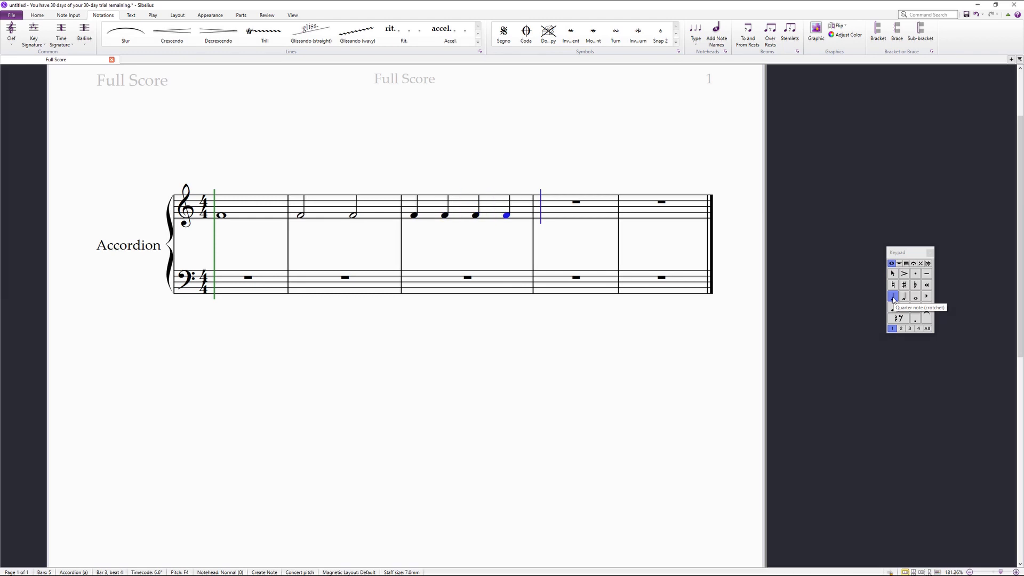
pyautogui.click(915, 309)
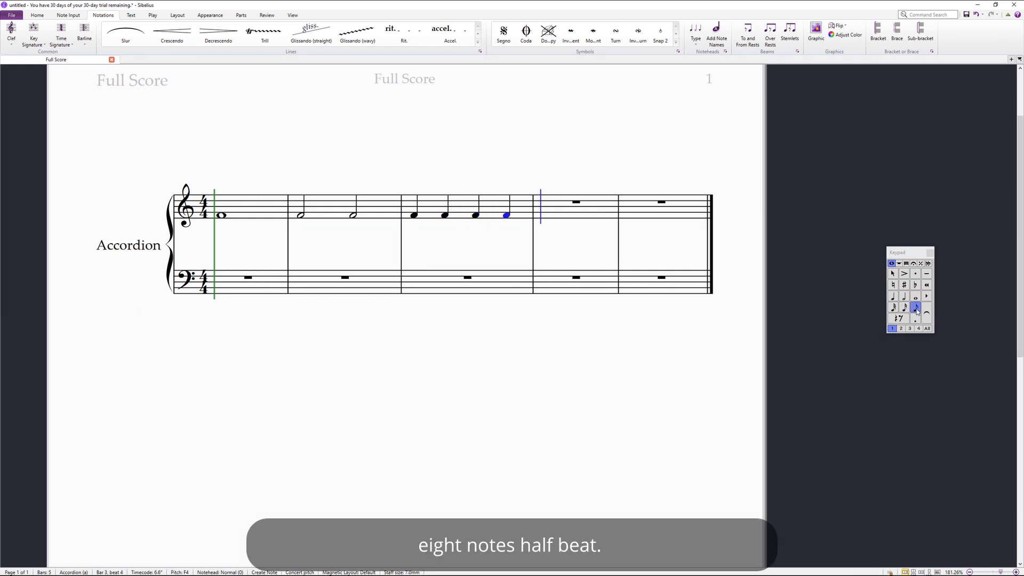
pyautogui.press('f')
pyautogui.press('f')
pyautogui.press('f')
pyautogui.press('f')
pyautogui.press('f')
pyautogui.press('f')
pyautogui.press('f')
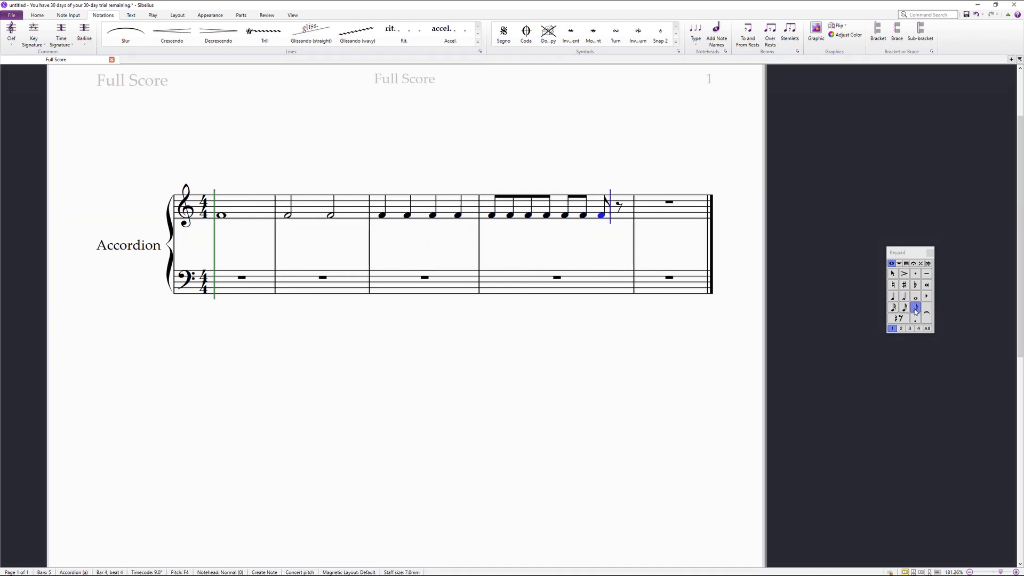
pyautogui.press('f')
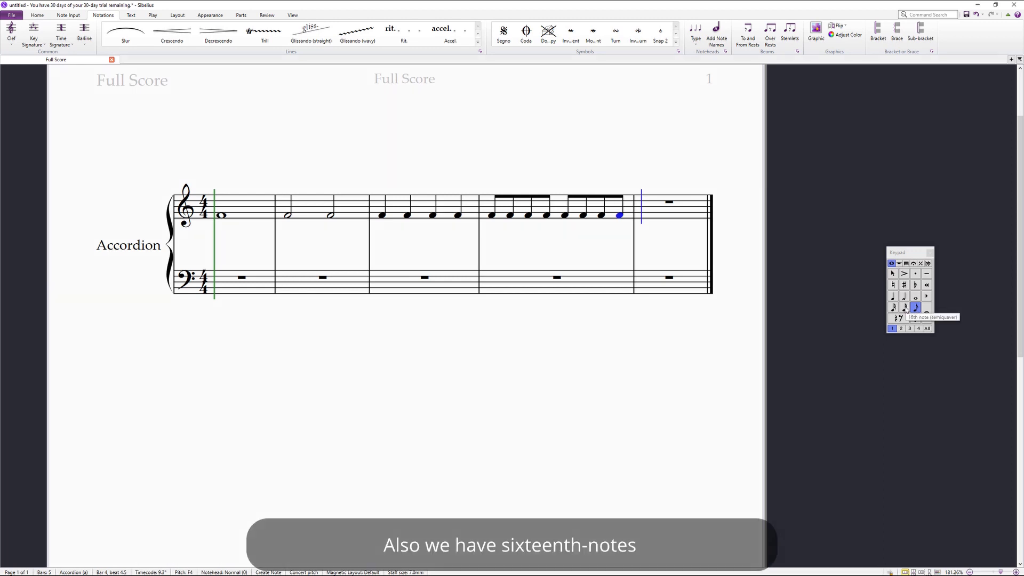
# Fill bar 5 with F sixteenth notes and bar 6 with F thirty-second notes
pyautogui.click(904, 309)
pyautogui.press('f')
pyautogui.press('f')
pyautogui.press('f')
pyautogui.press('f')
pyautogui.press('f')
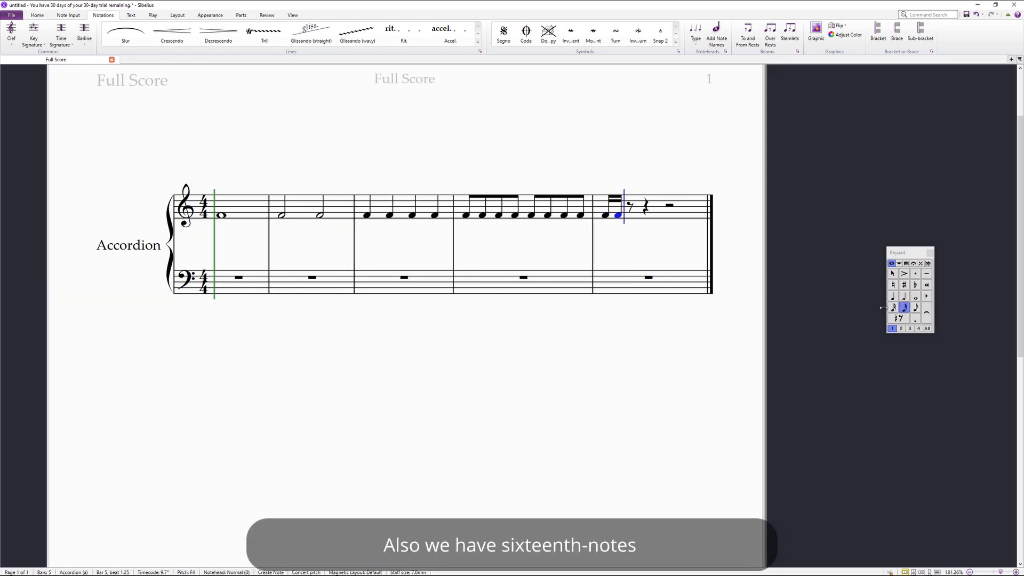
pyautogui.press('f')
pyautogui.press('f')
pyautogui.press('f')
pyautogui.press('f')
pyautogui.press('f')
pyautogui.press('f')
pyautogui.press('f')
pyautogui.press('f')
pyautogui.press('f')
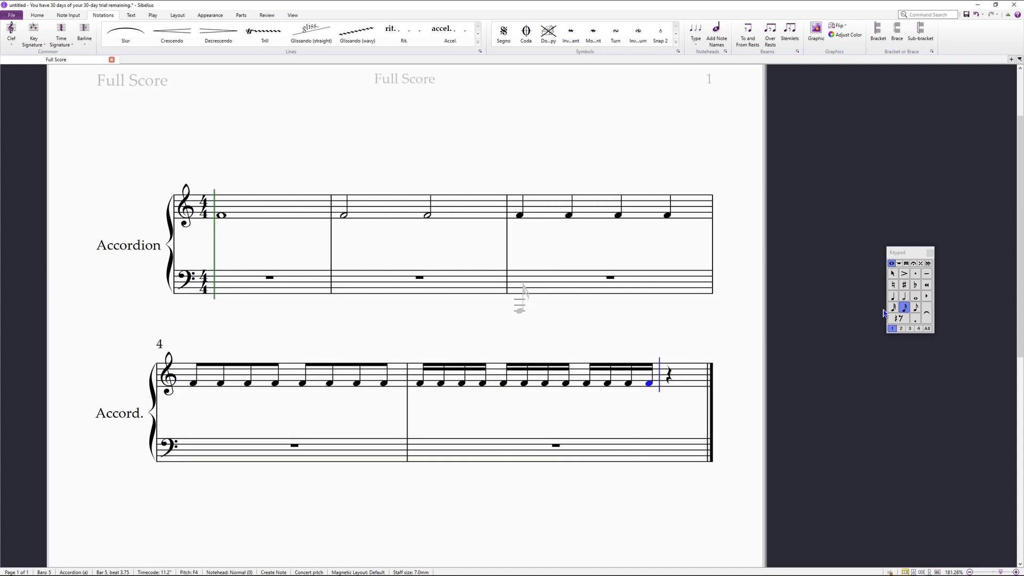
pyautogui.press('f')
pyautogui.press('f')
pyautogui.click(892, 309)
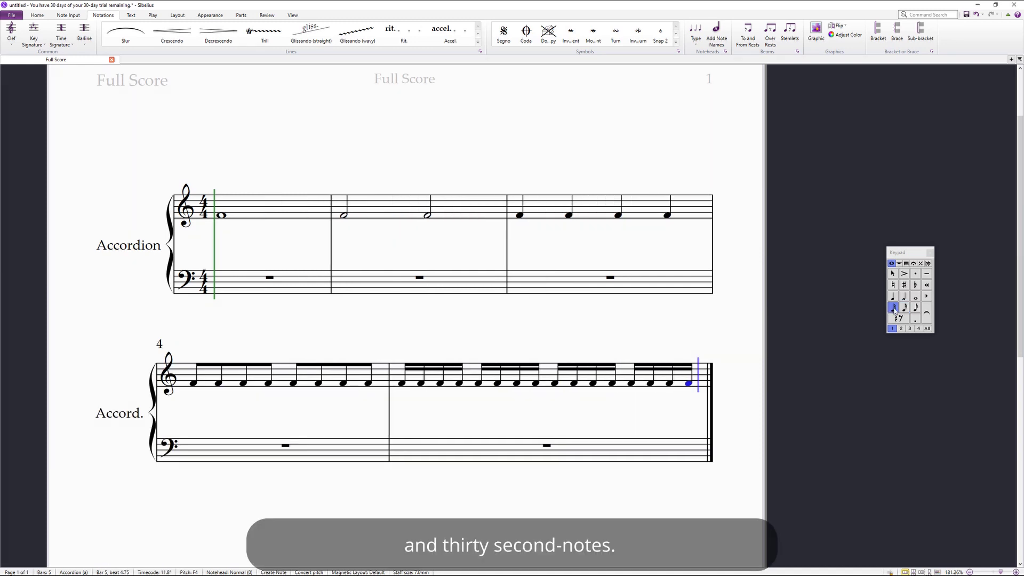
pyautogui.press('f')
pyautogui.press('f')
pyautogui.press('f')
pyautogui.press('f')
pyautogui.press('f')
pyautogui.press('f')
pyautogui.press('f')
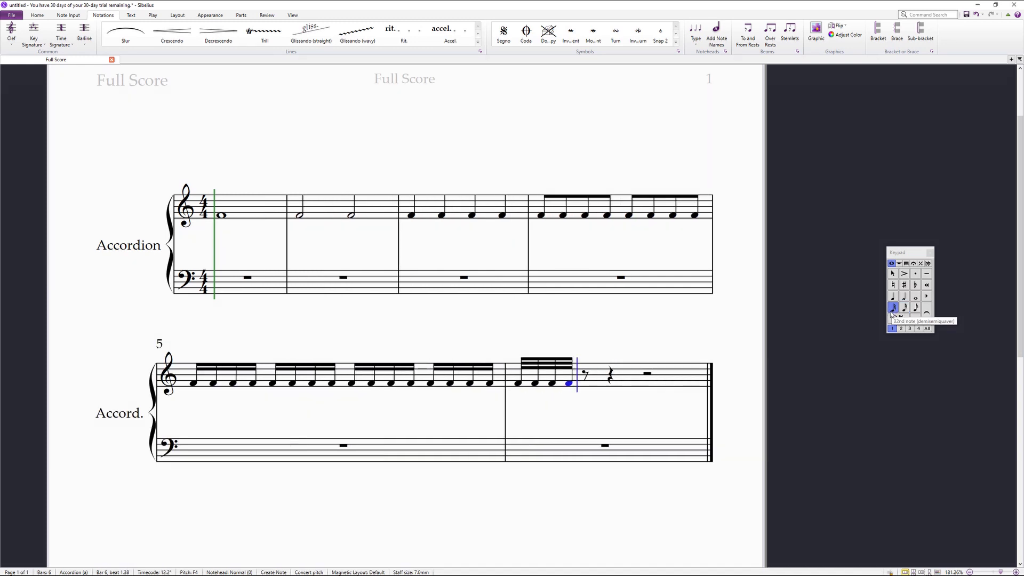
pyautogui.press('f')
pyautogui.press('f')
pyautogui.press('f')
pyautogui.press('f')
pyautogui.press('f')
pyautogui.press('f')
pyautogui.press('f')
pyautogui.press('f')
pyautogui.press('f')
pyautogui.press('f')
pyautogui.press('f')
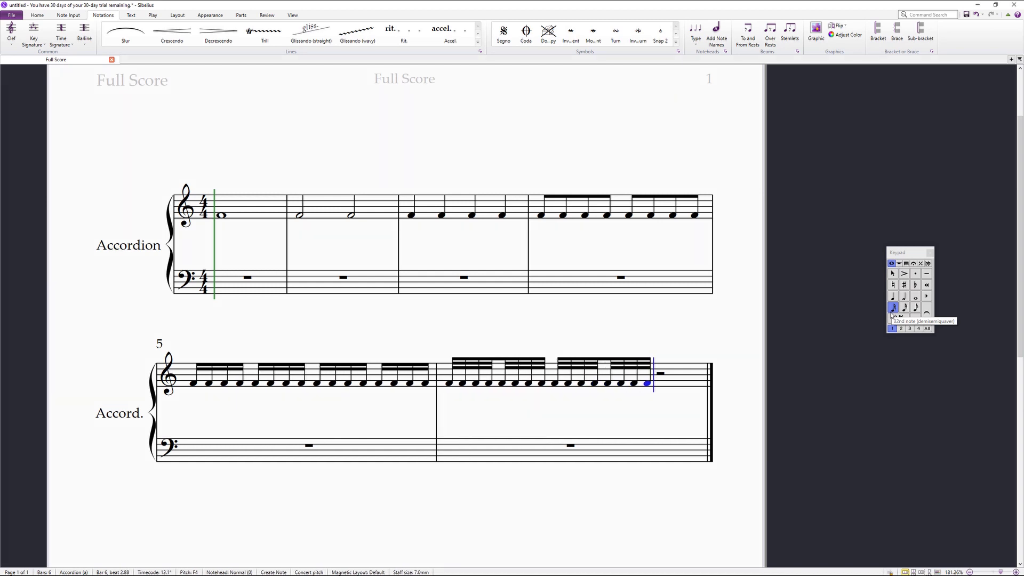
pyautogui.press('f')
pyautogui.press('f')
pyautogui.press('f')
pyautogui.press('f')
pyautogui.press('f')
pyautogui.press('f')
pyautogui.press('f')
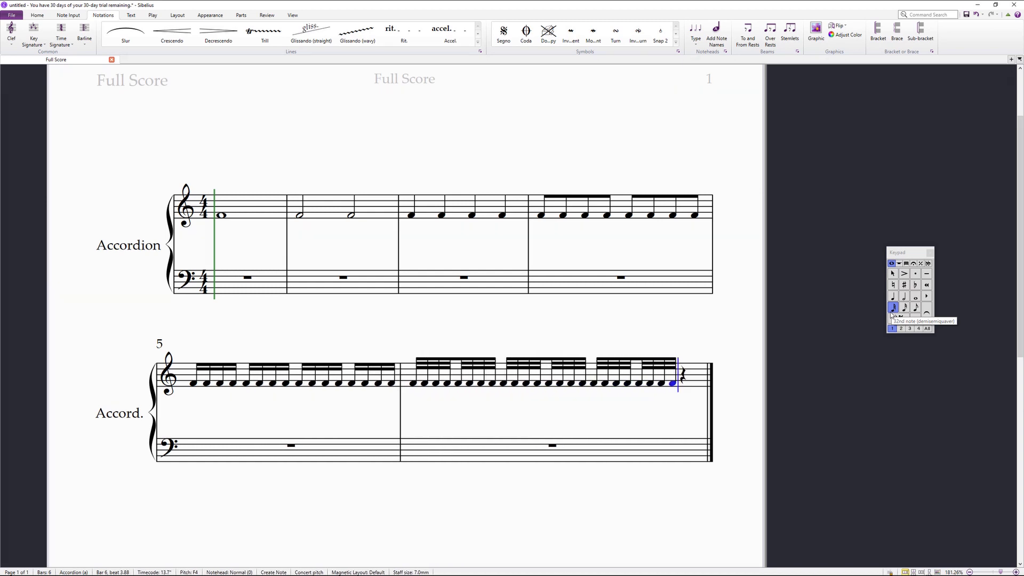
pyautogui.press('f')
pyautogui.press('f')
pyautogui.press('f')
pyautogui.press('f')
pyautogui.press('f')
pyautogui.press('f')
pyautogui.press('f')
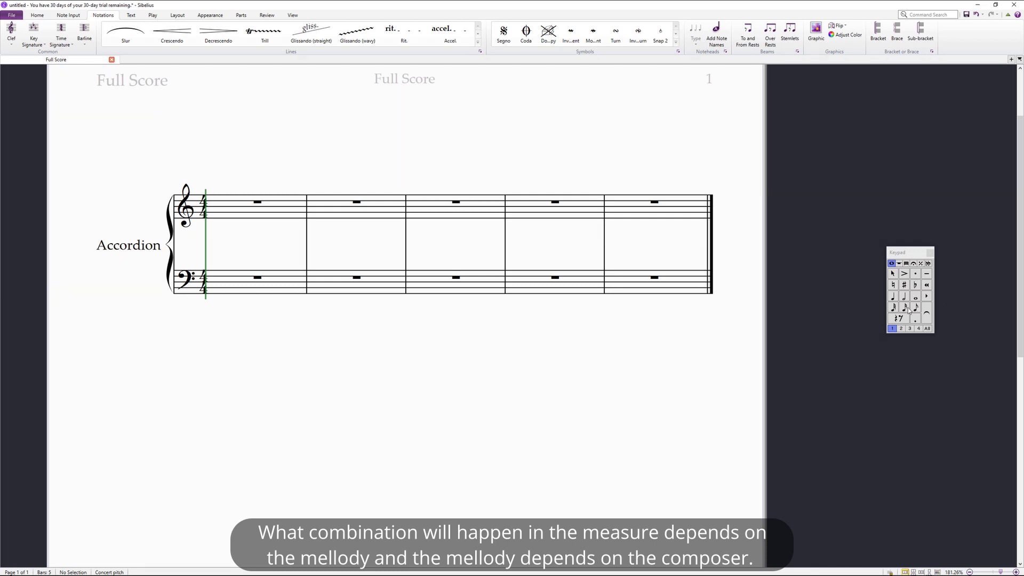
# Fill bar 1 with F and D quarter notes followed by an F half note
pyautogui.click(893, 296)
pyautogui.click(219, 219)
pyautogui.click(253, 219)
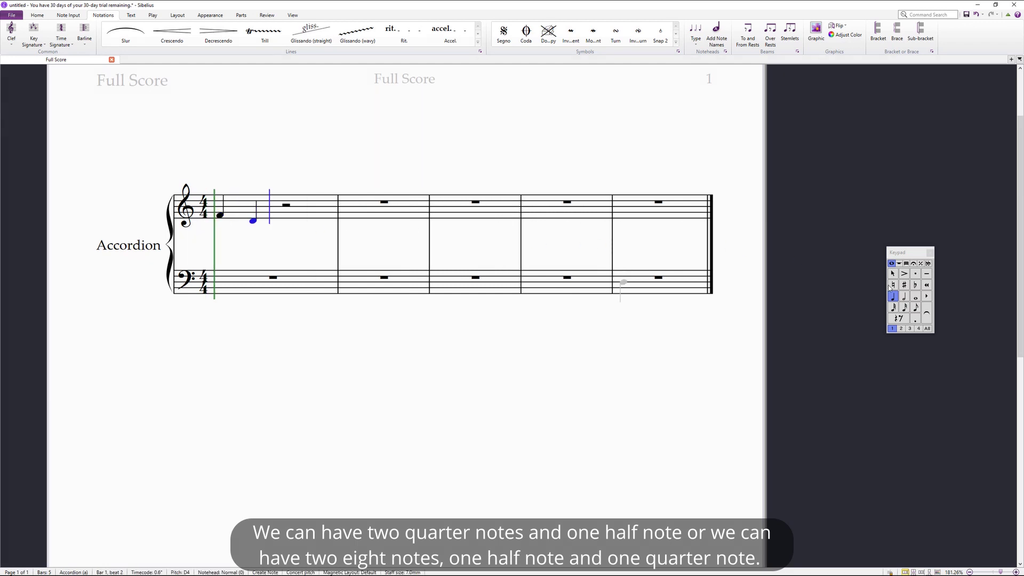
pyautogui.click(905, 297)
pyautogui.press('f')
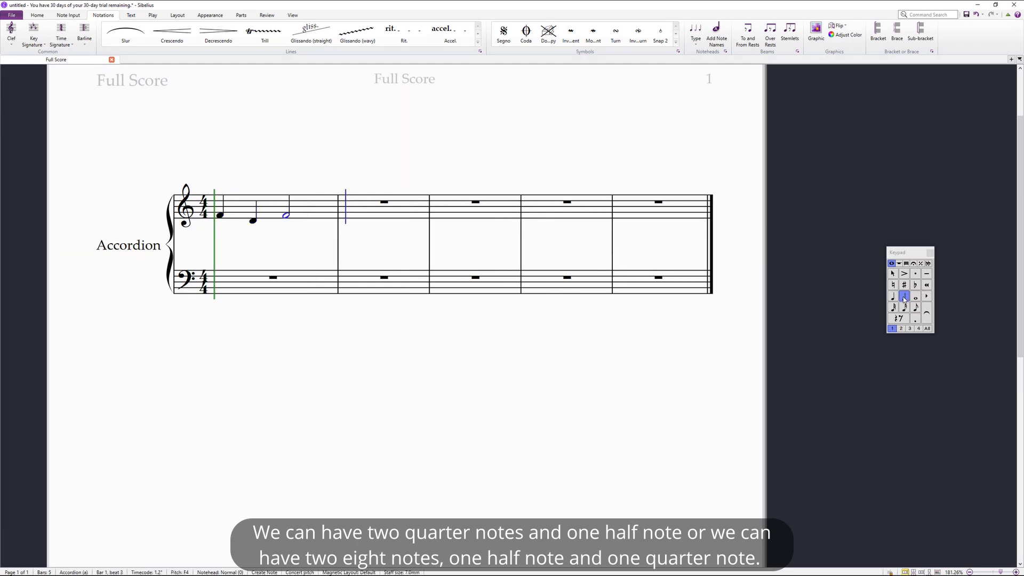
# Fill bar 2 with two F eighths, an A half note and an F quarter note
pyautogui.click(916, 308)
pyautogui.press('f')
pyautogui.press('f')
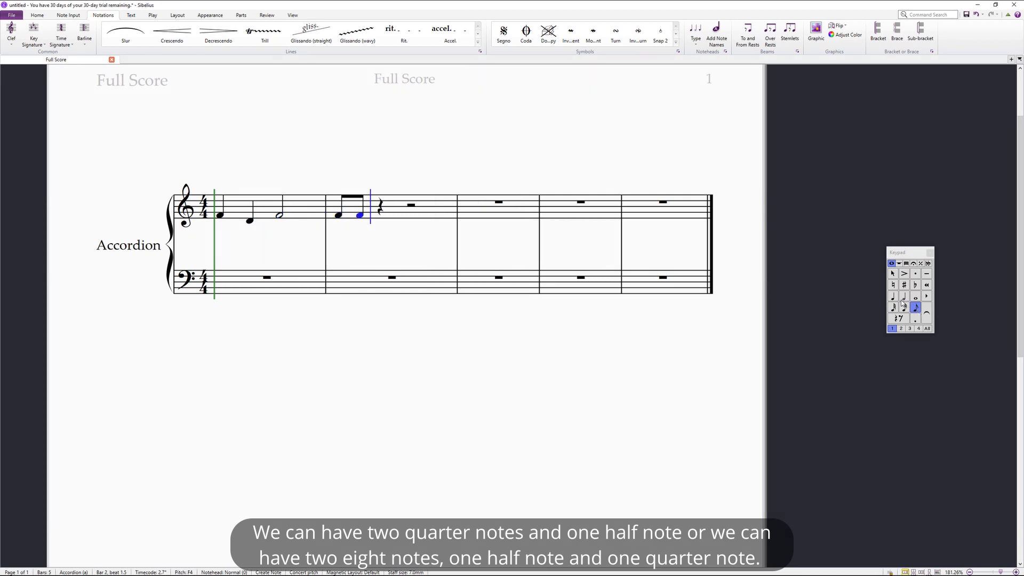
pyautogui.click(901, 298)
pyautogui.press('a')
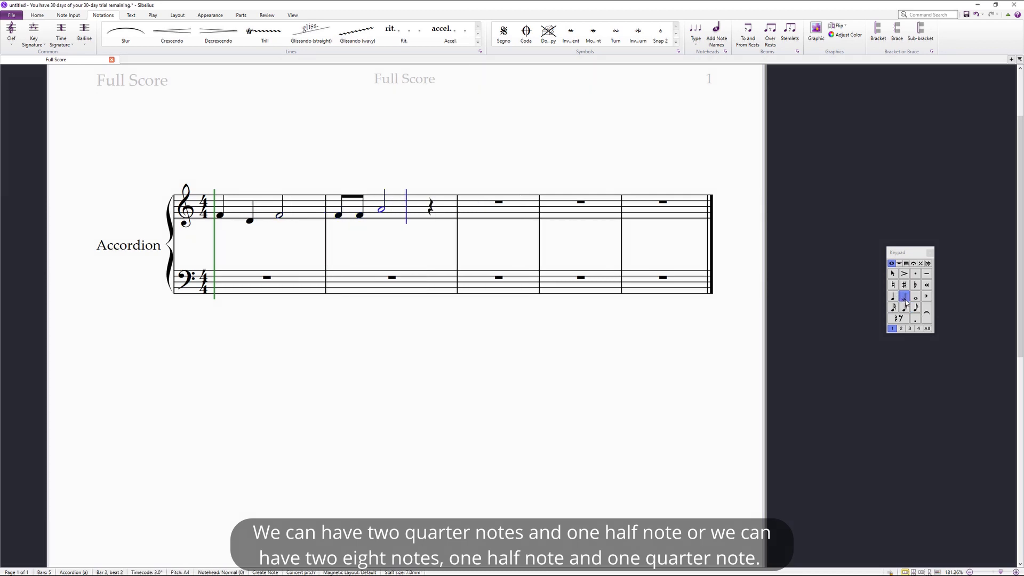
pyautogui.click(892, 300)
pyautogui.press('f')
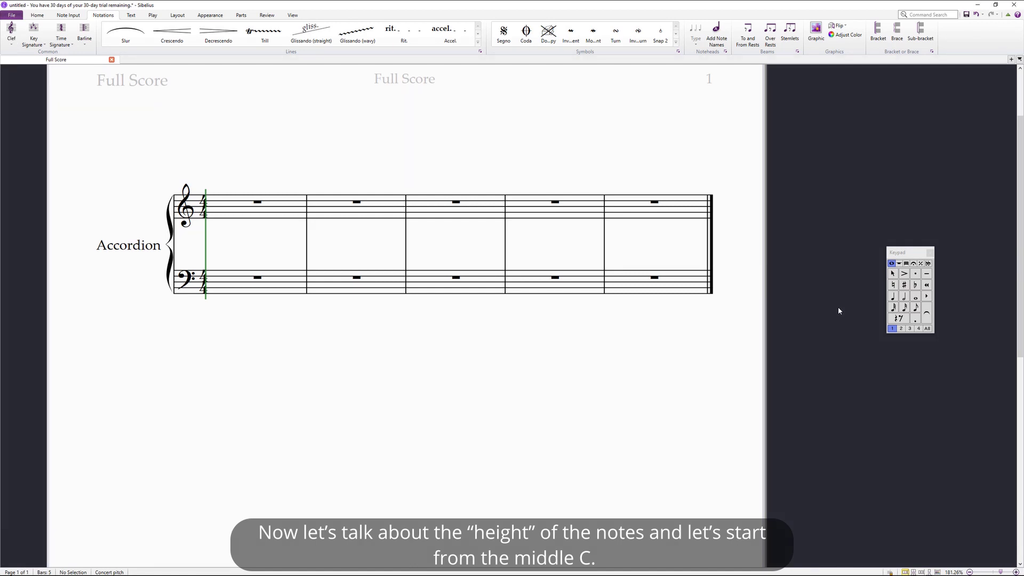
# Enter quarter notes C, D, E, F, G, A, B, C from middle C across bars 1–2
pyautogui.click(893, 295)
pyautogui.click(222, 226)
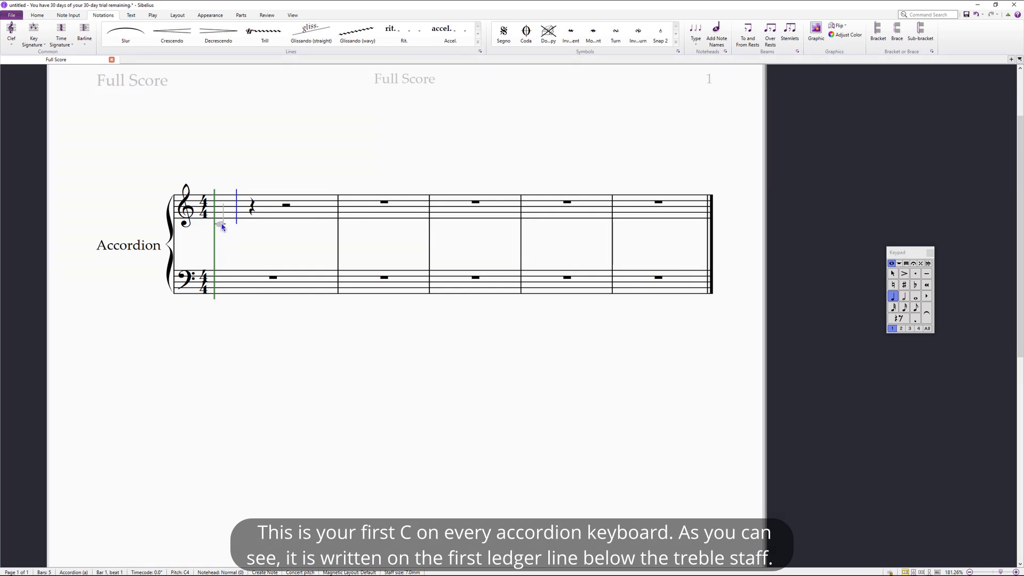
pyautogui.press('d')
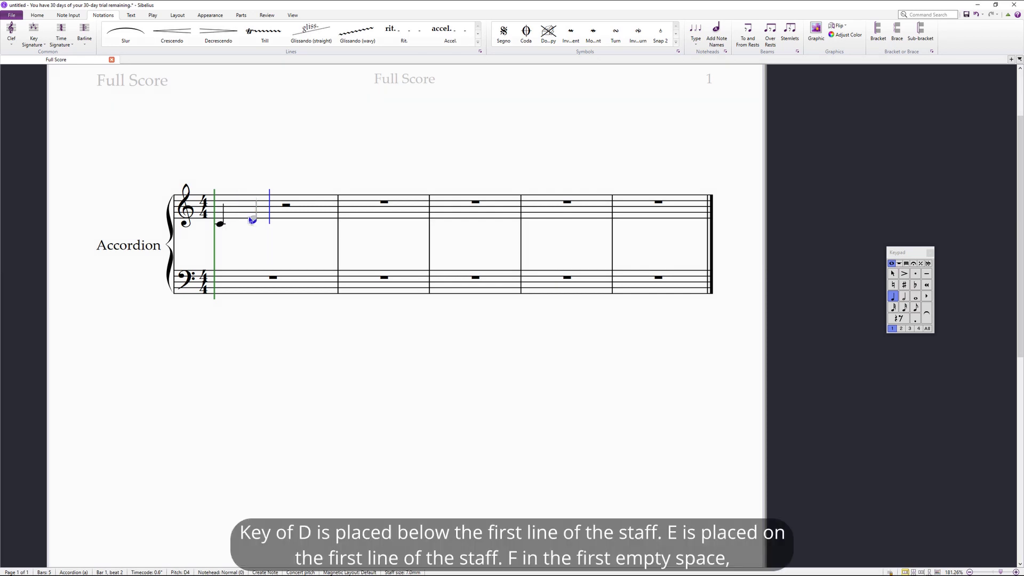
pyautogui.press('e')
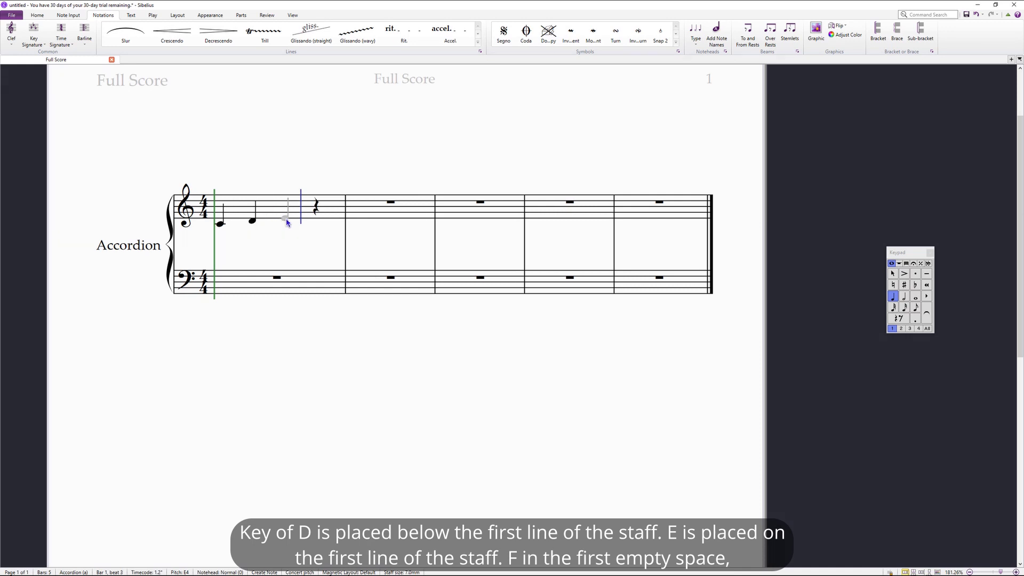
pyautogui.press('f')
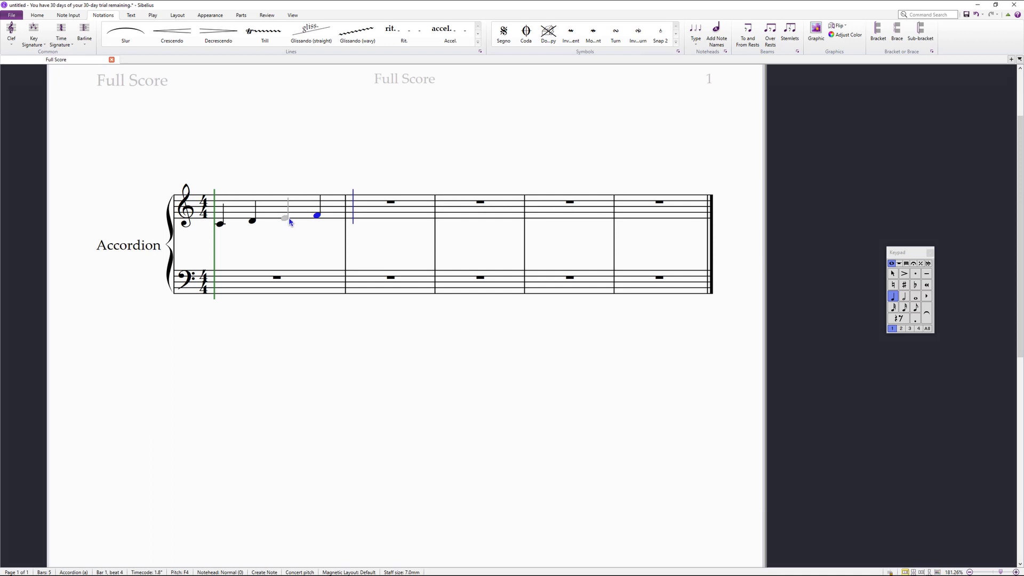
pyautogui.press('g')
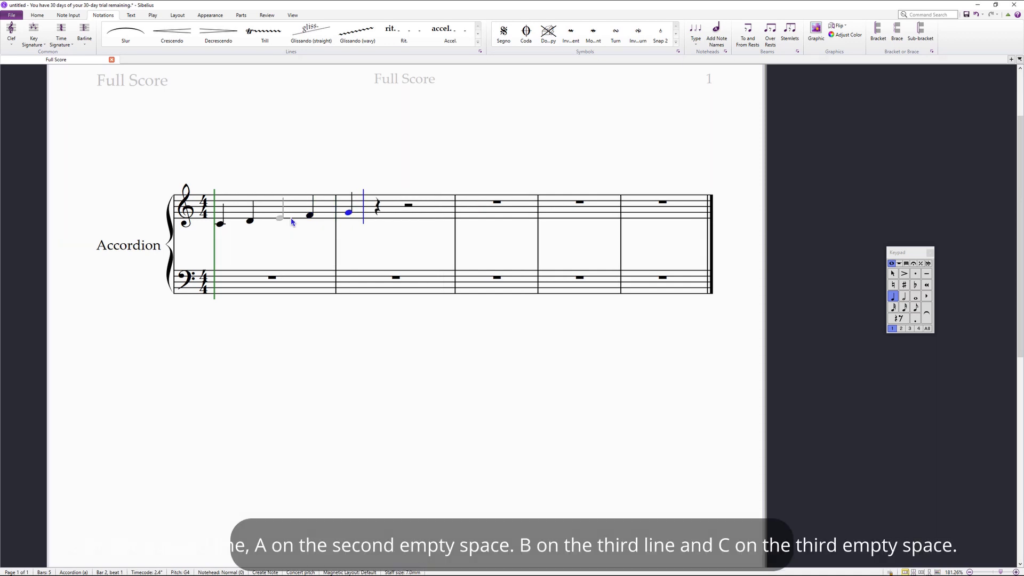
pyautogui.press('a')
pyautogui.press('b')
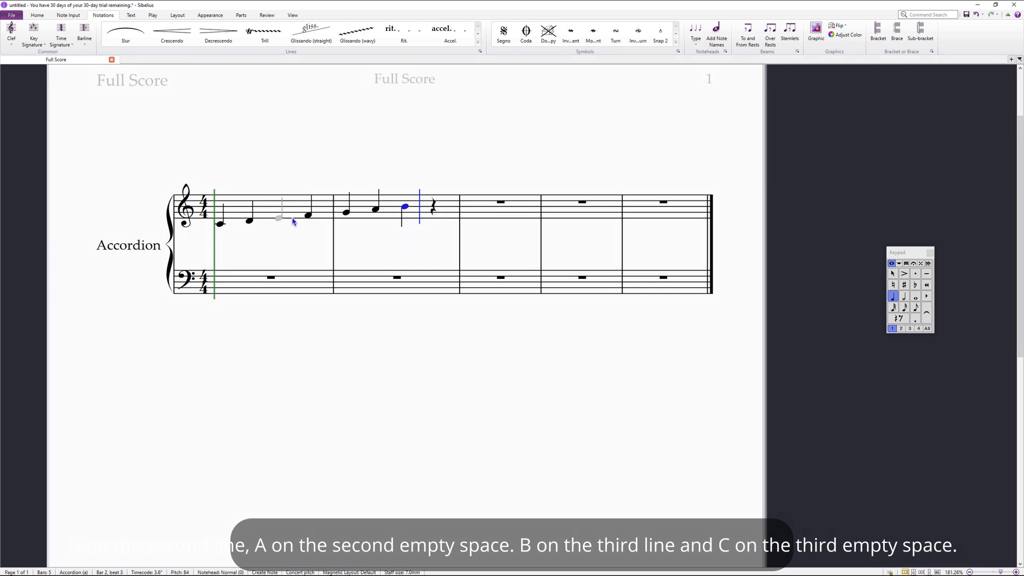
pyautogui.press('c')
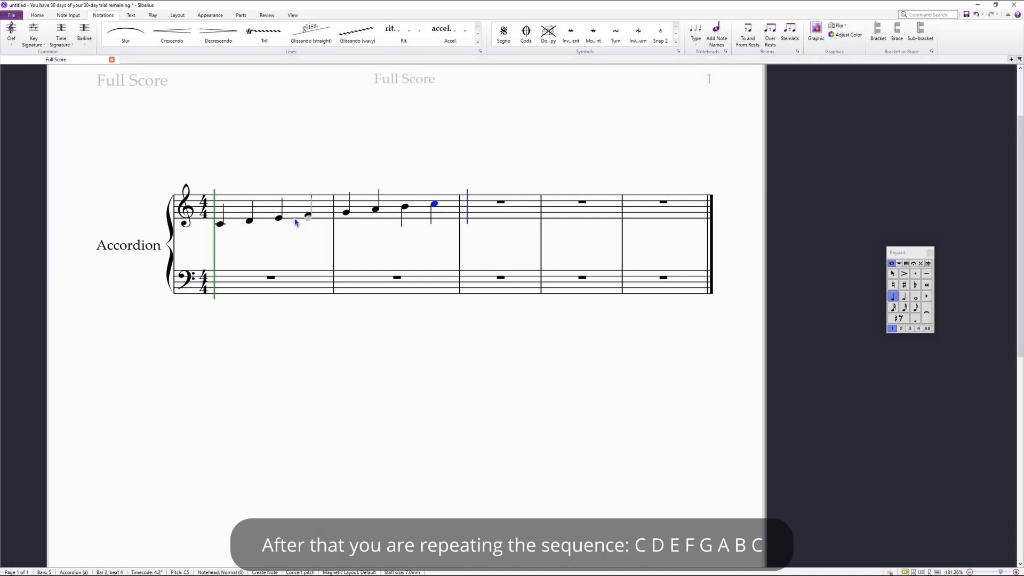
# Continue the quarter-note scale C5 through B5 to C6 across bars 3–4
pyautogui.press('c')
pyautogui.press('d')
pyautogui.press('e')
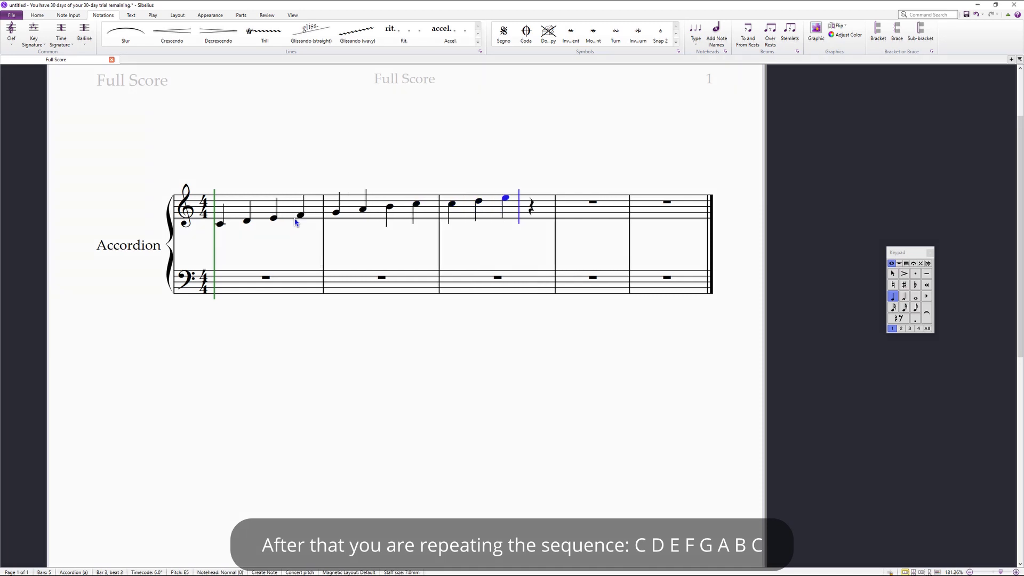
pyautogui.press('f')
pyautogui.press('g')
pyautogui.press('a')
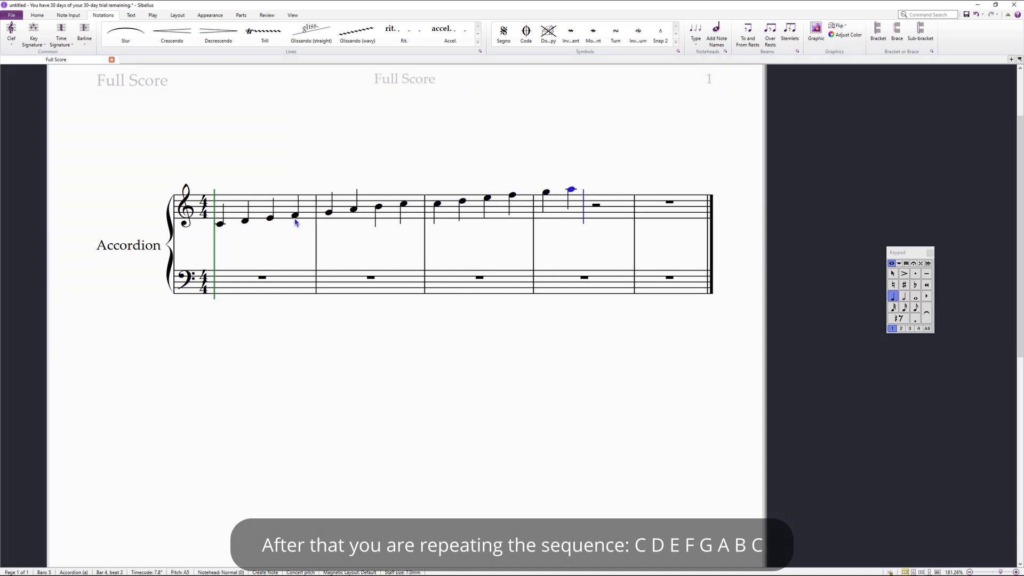
pyautogui.press('b')
pyautogui.press('c')
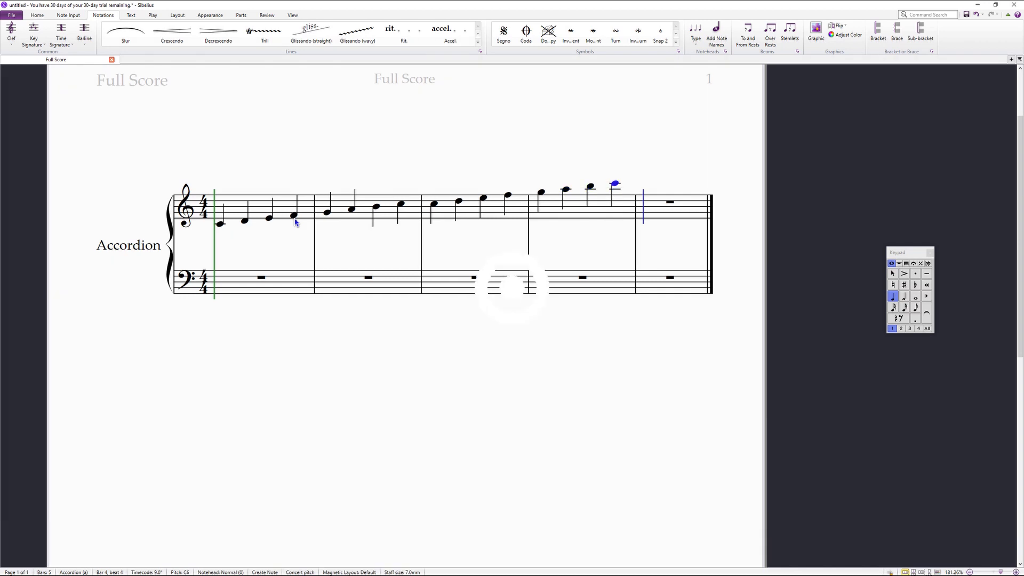